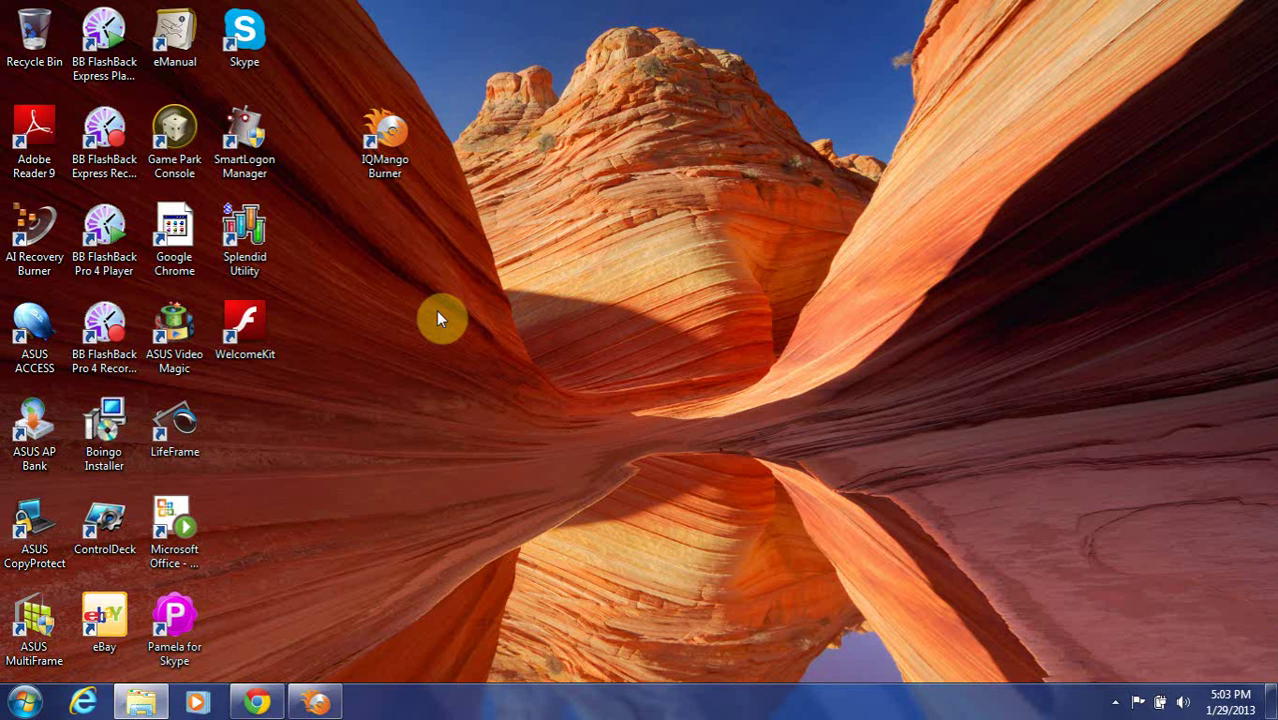
Scroll the IQmango website down to the CD/DVD tools, then minimize Chrome
{"action": "left_click", "coordinate": [257, 701]}
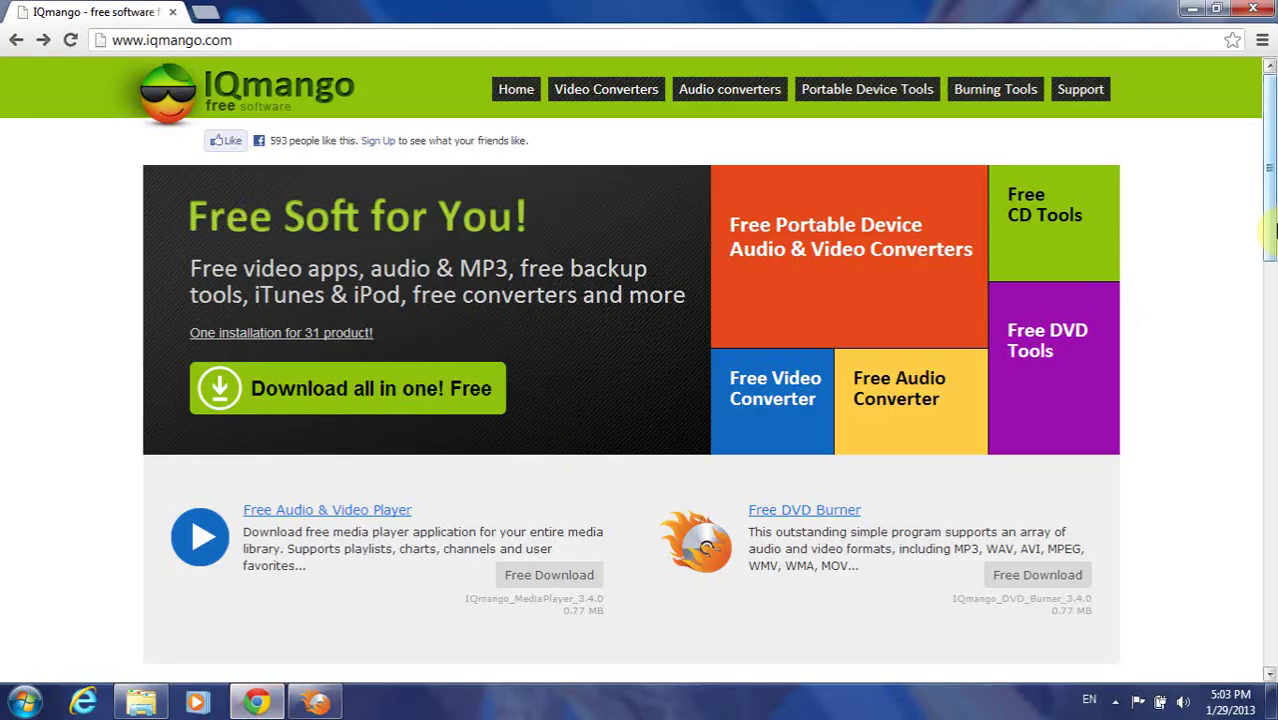
{"action": "left_click_drag", "start_coordinate": [1268, 240], "coordinate": [1270, 348]}
{"action": "scroll", "coordinate": [1200, 380], "scroll_direction": "down", "scroll_amount": 1}
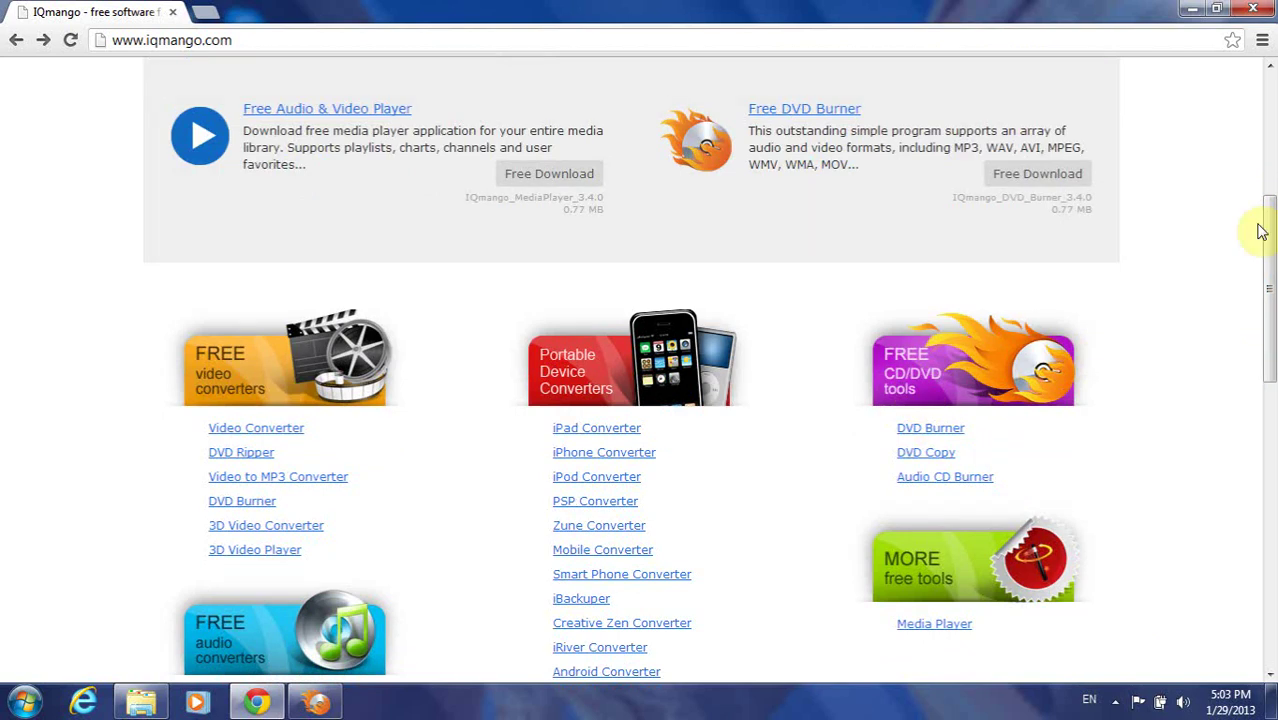
{"action": "left_click", "coordinate": [1193, 14]}
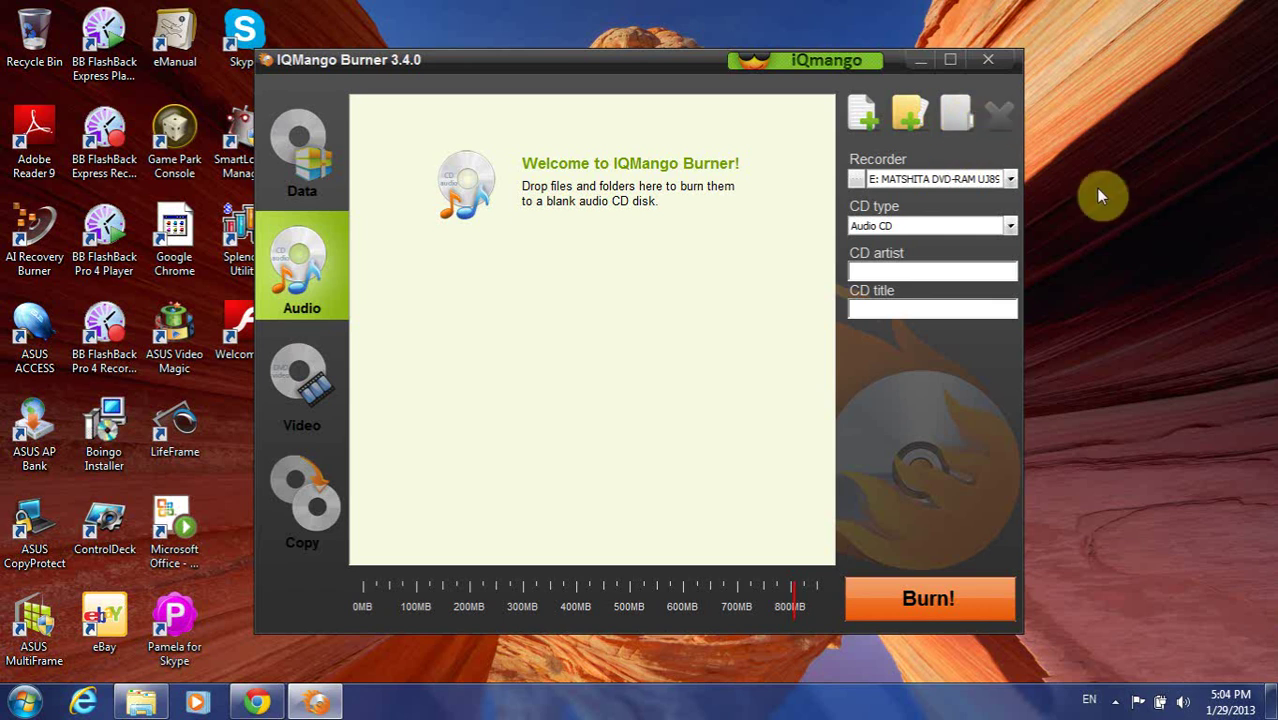
{"action": "left_click", "coordinate": [1011, 226]}
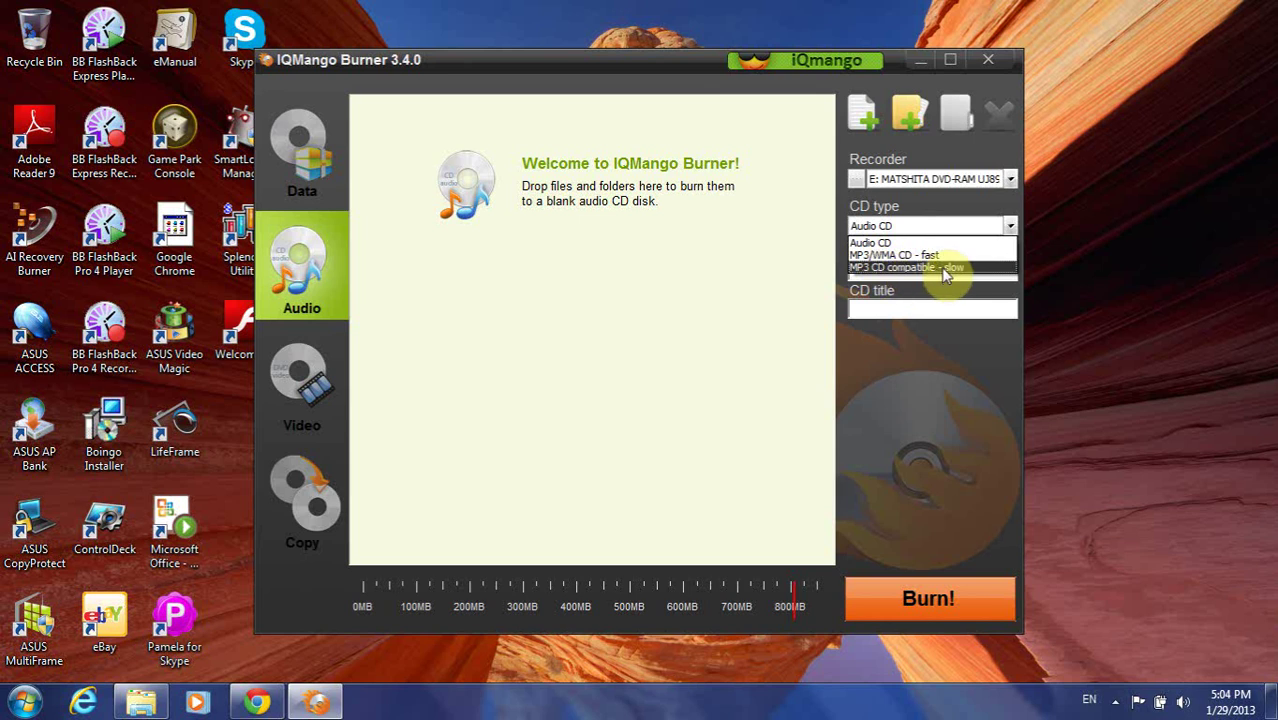
{"action": "left_click", "coordinate": [947, 201]}
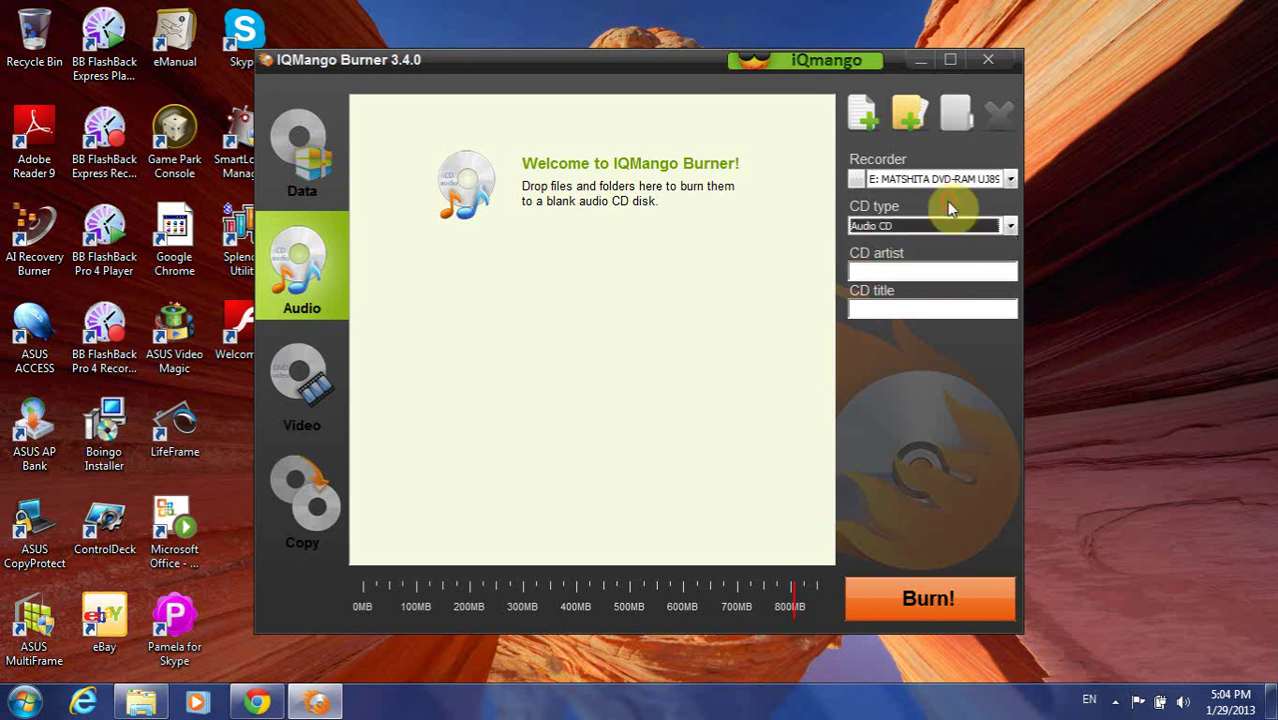
{"action": "left_click", "coordinate": [871, 273]}
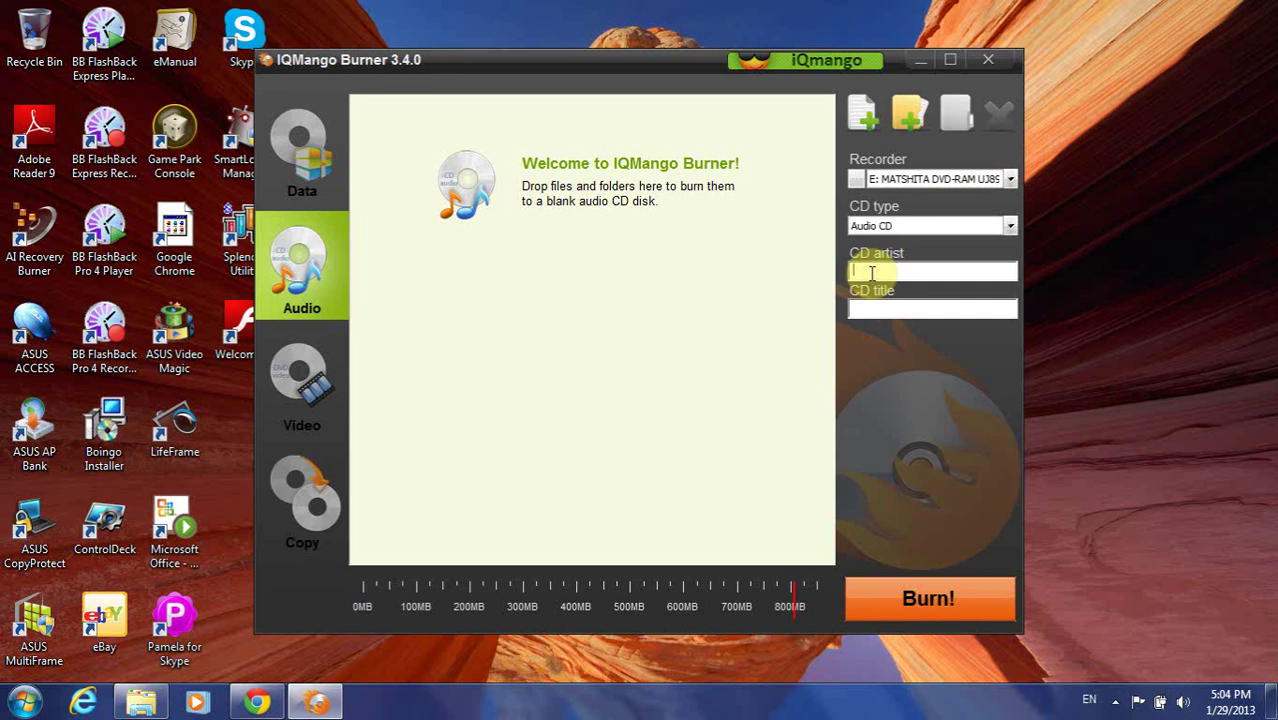
{"action": "left_click", "coordinate": [876, 305]}
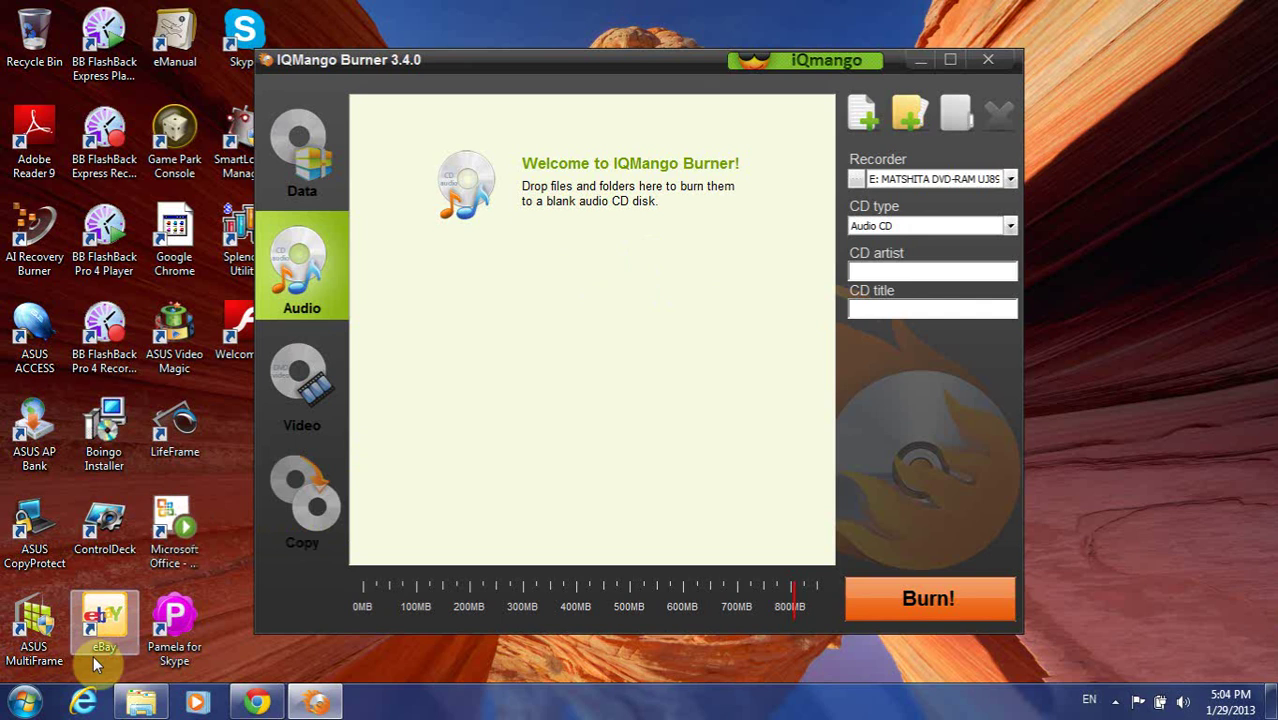
Add the VARIOUS folder from the Music library to the disc compilation
{"action": "left_click", "coordinate": [127, 705]}
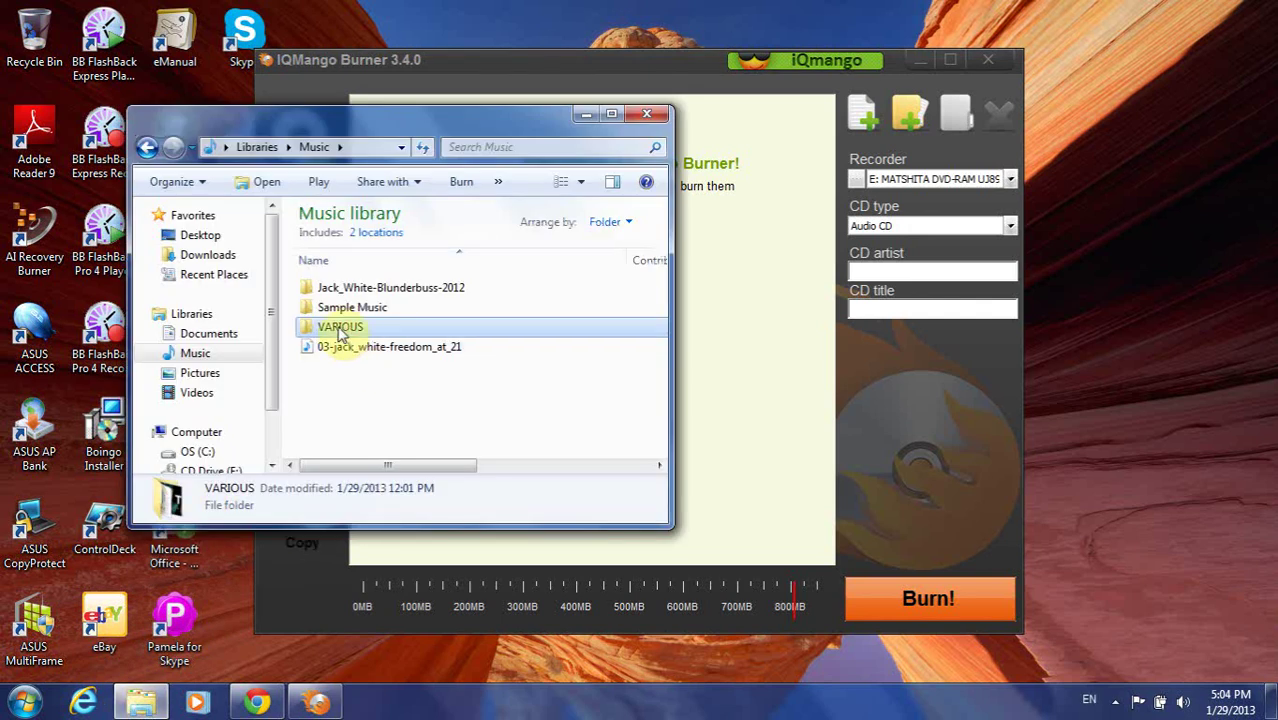
{"action": "left_click_drag", "start_coordinate": [335, 330], "coordinate": [755, 376]}
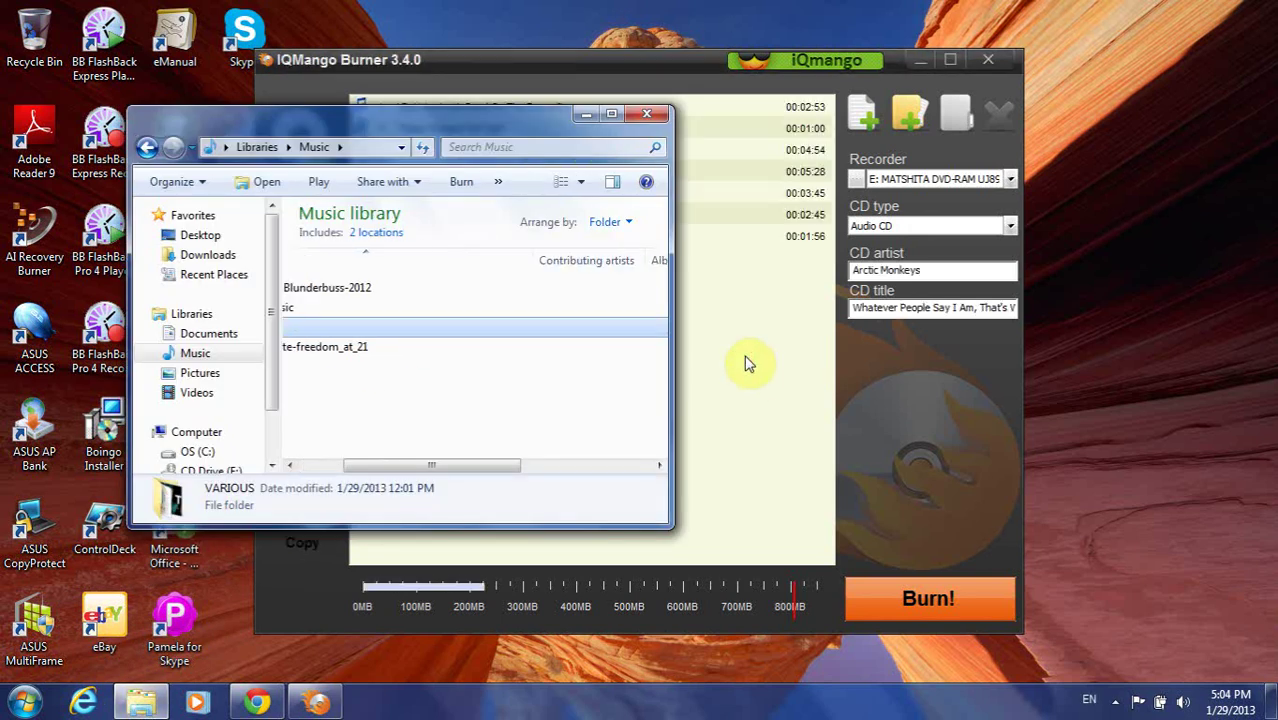
{"action": "left_click", "coordinate": [580, 116]}
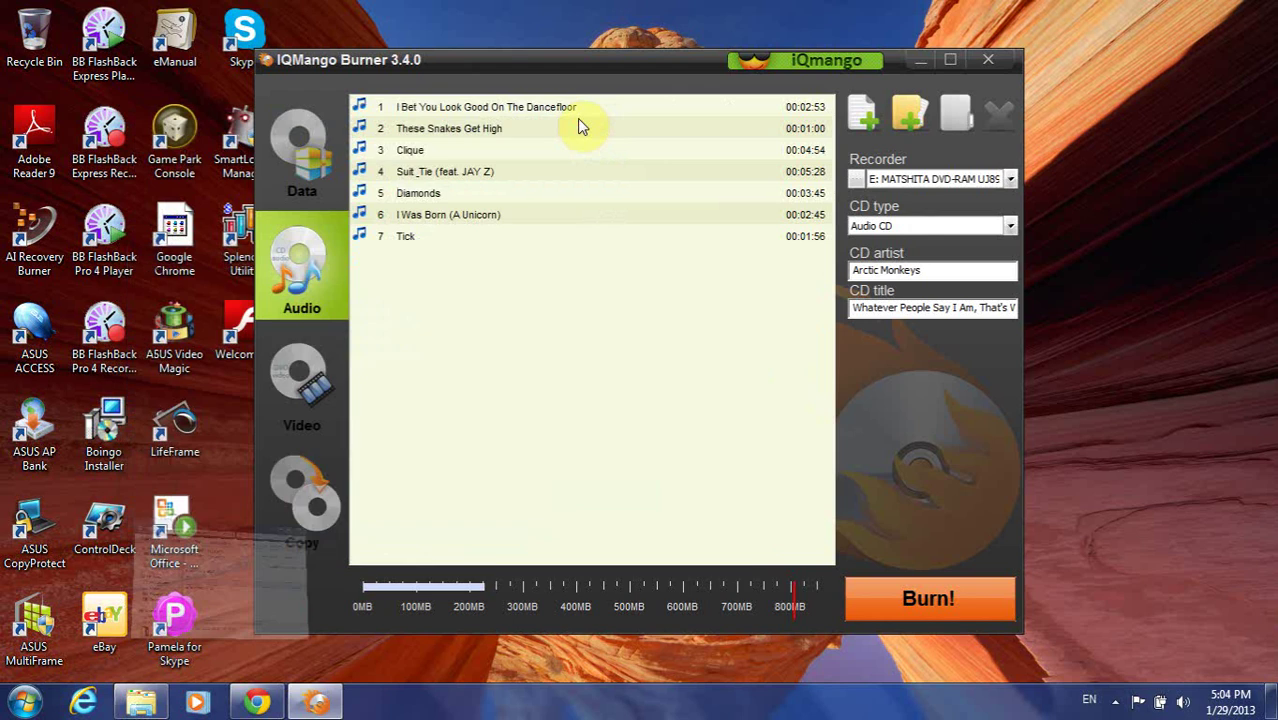
Make the disc an MP3/WMA CD - fast labeled MUSIC and start burning
{"action": "left_click", "coordinate": [1010, 226]}
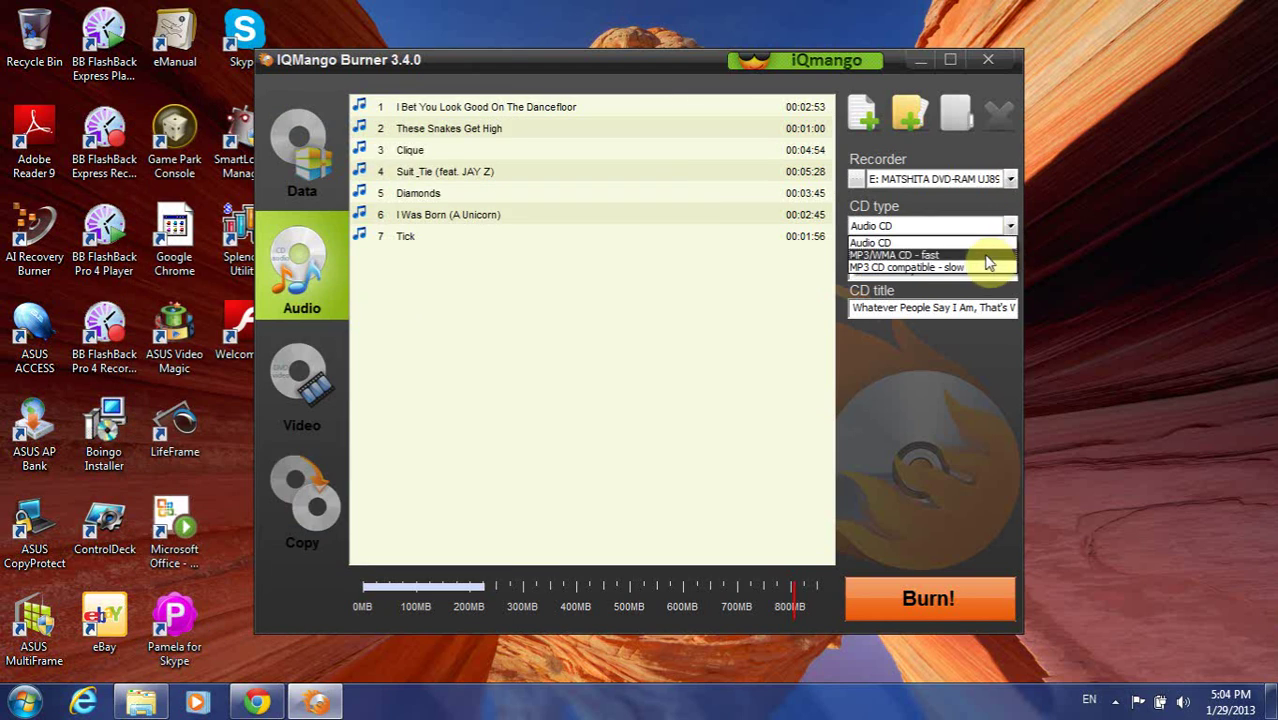
{"action": "left_click", "coordinate": [986, 256]}
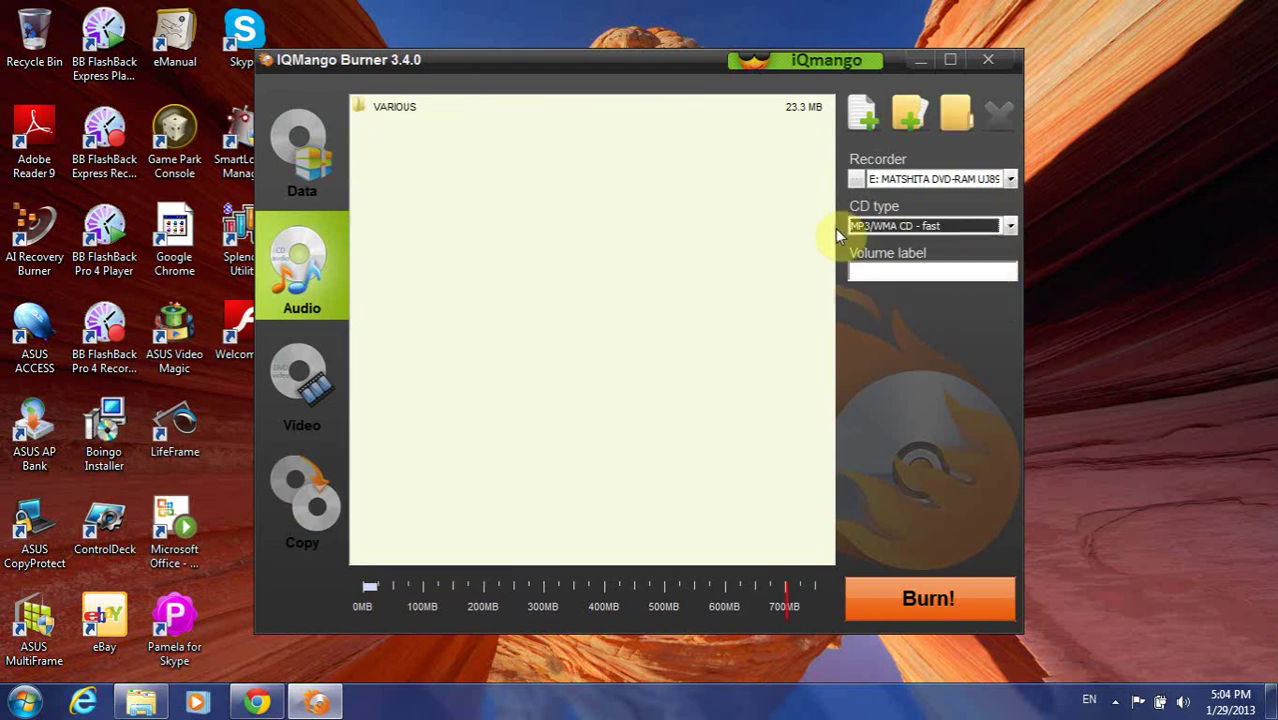
{"action": "left_click", "coordinate": [932, 270]}
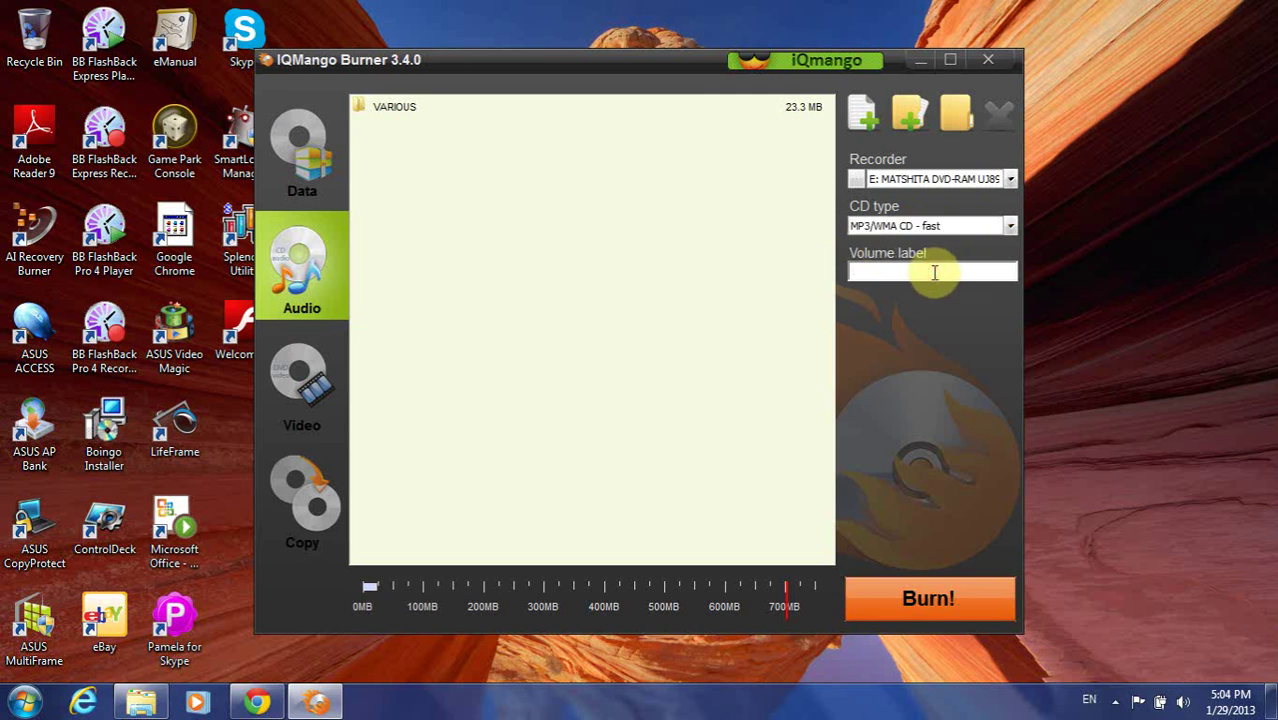
{"action": "key", "text": "Caps_Lock"}
{"action": "type", "text": "MUSIC"}
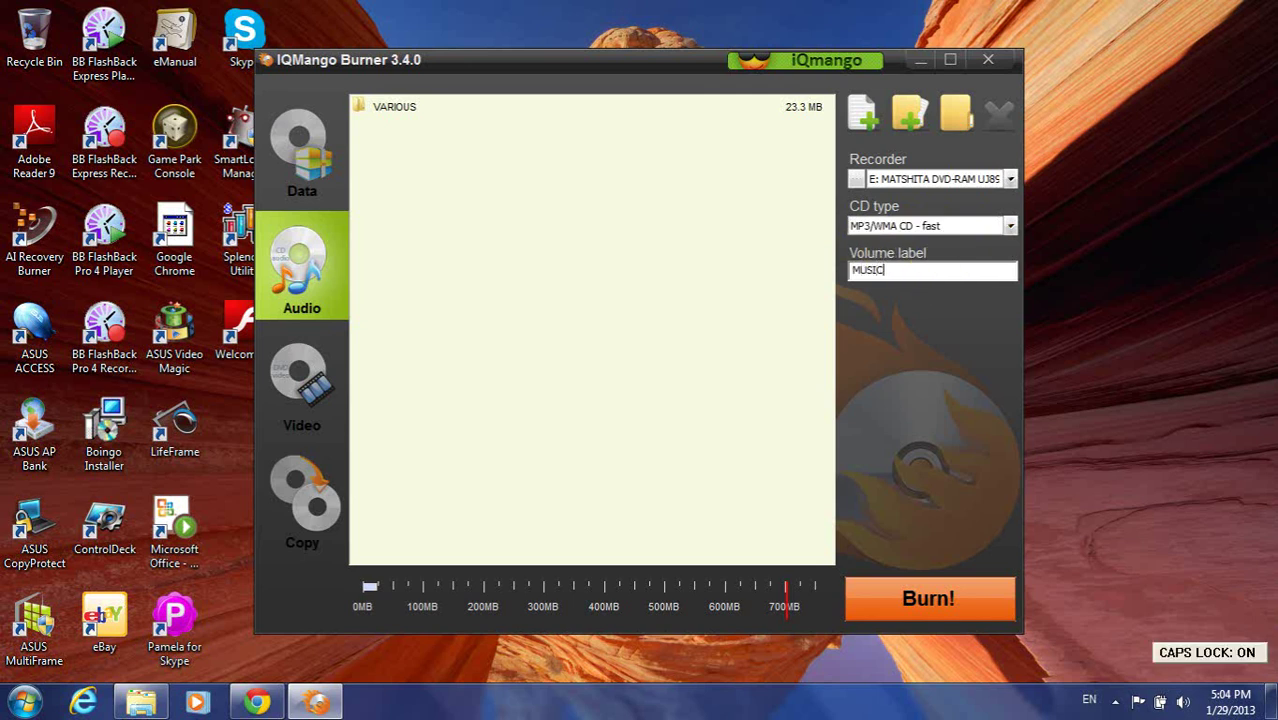
{"action": "key", "text": "Caps_Lock"}
{"action": "left_click", "coordinate": [916, 596]}
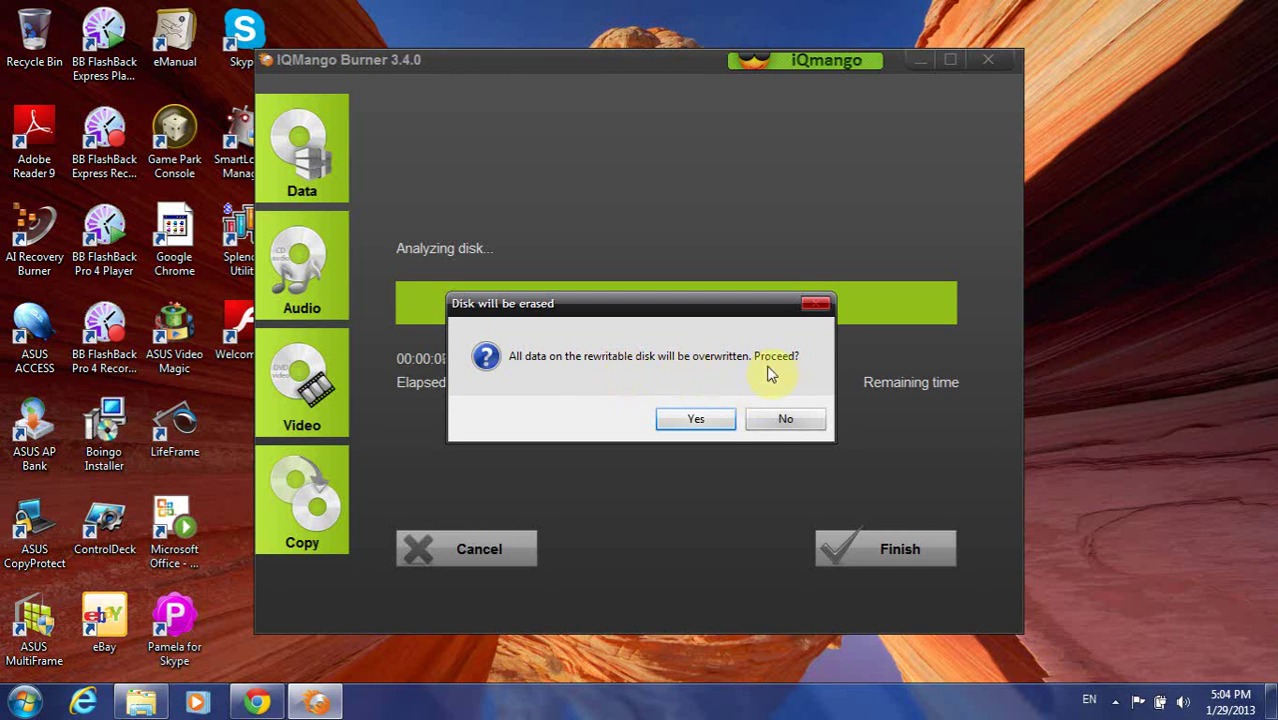
Approve erasing the rewritable disc so the MUSIC burn can proceed
{"action": "left_click", "coordinate": [696, 419]}
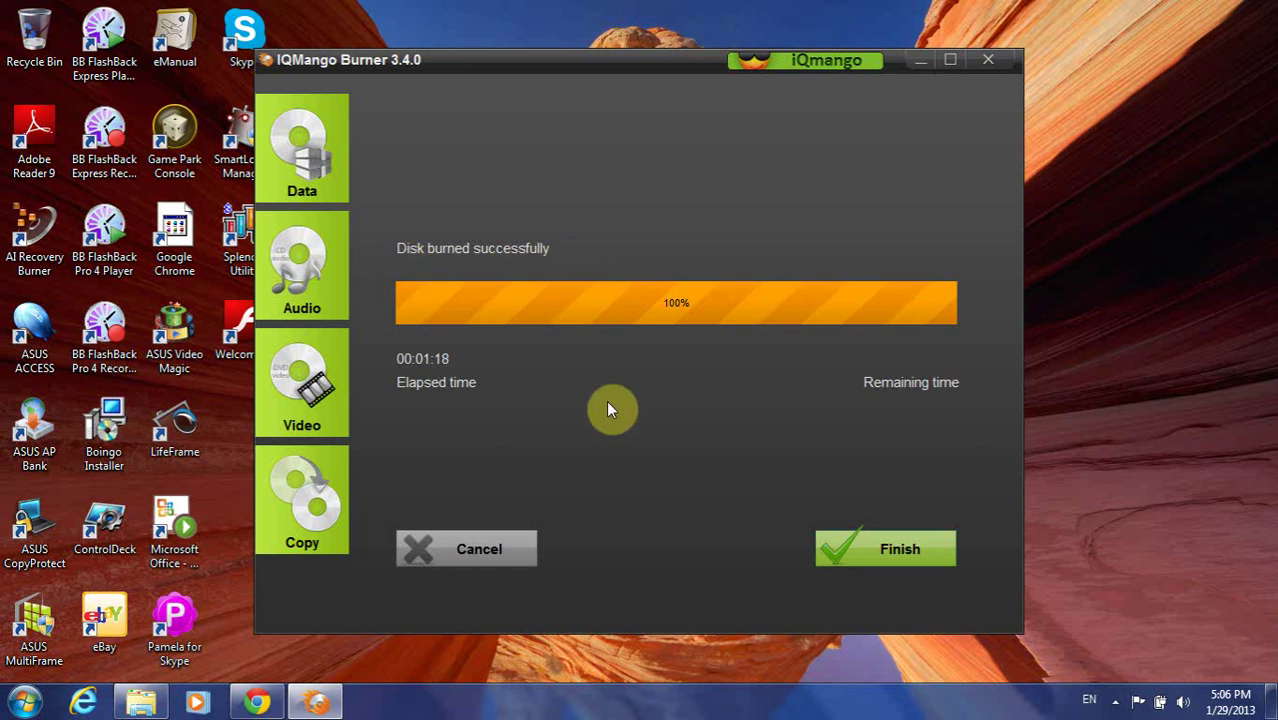
Dismiss the 'Disk burned successfully' screen with Finish once it reaches 100%
{"action": "left_click", "coordinate": [902, 556]}
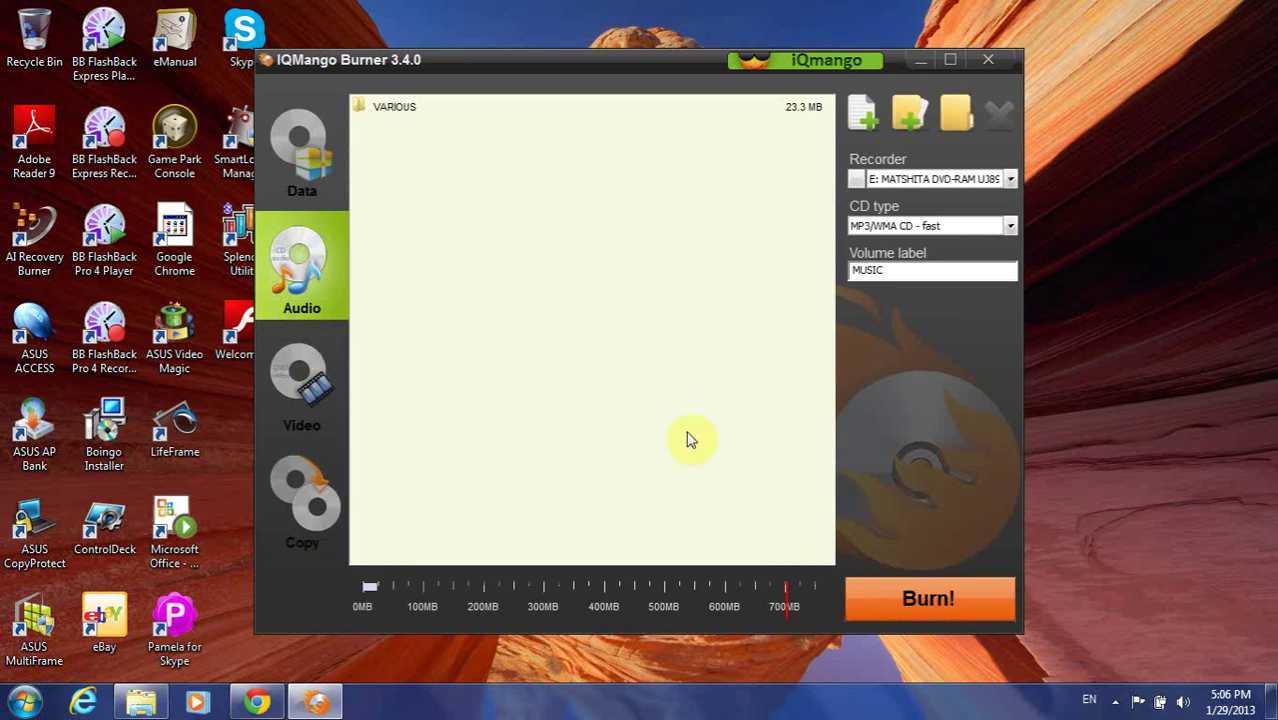